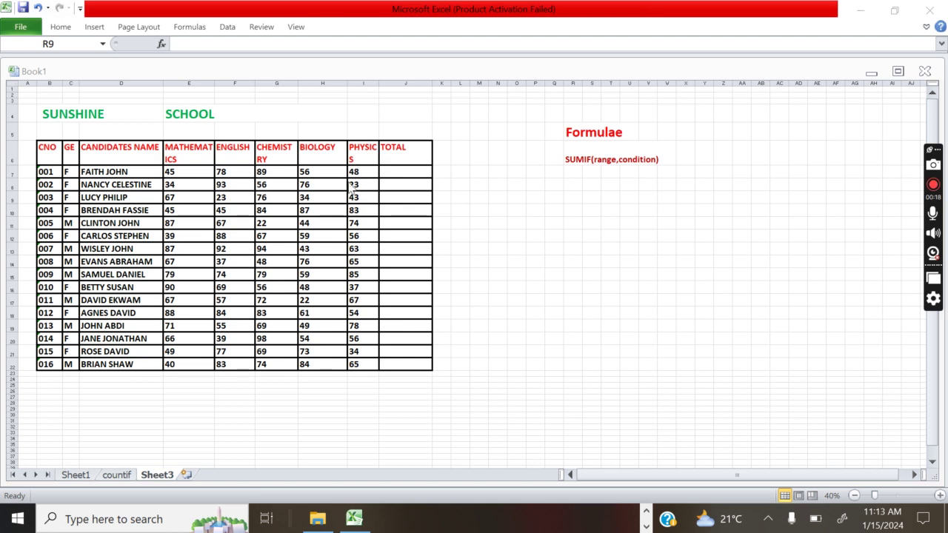
Step: Total the first candidate's five subject marks in cell J7 with the formula =SUM(E7:I7)
left_click(44, 175)
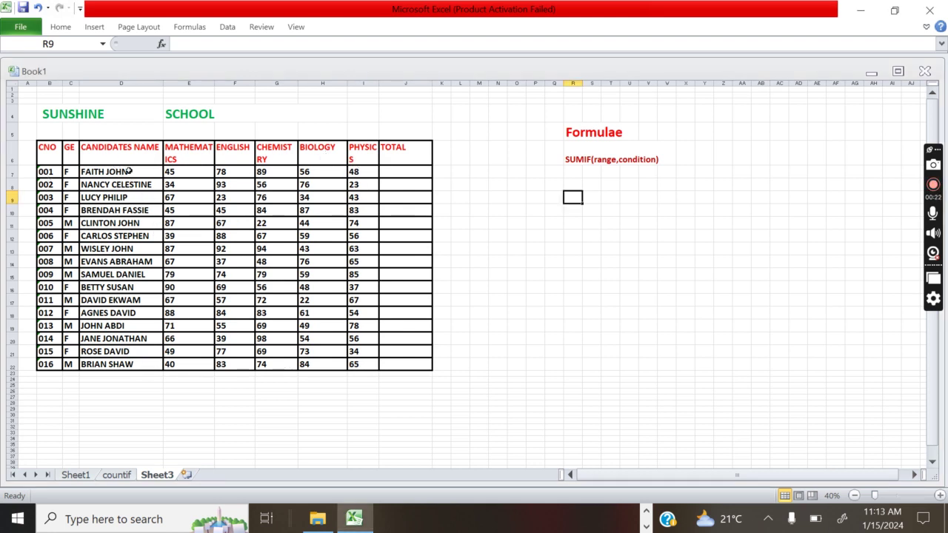
left_click(394, 176)
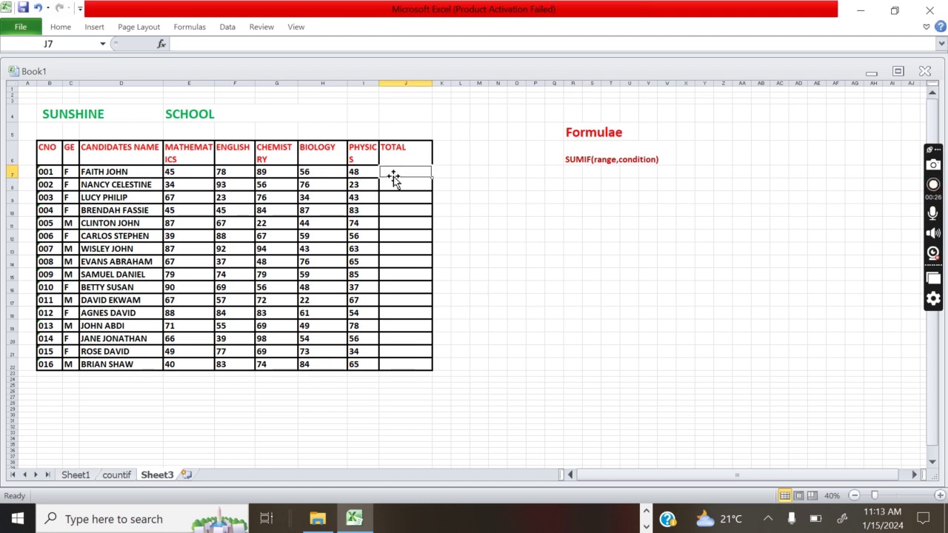
type("=")
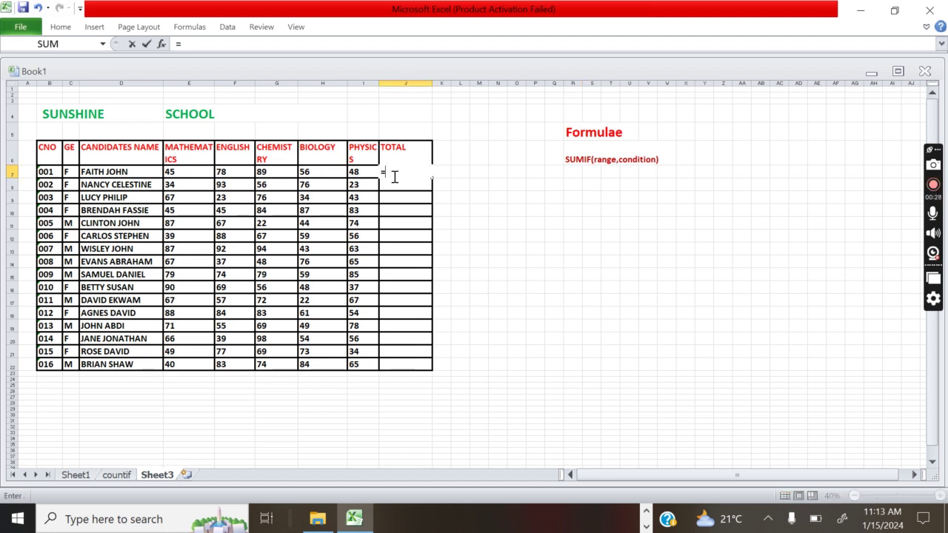
type("sum")
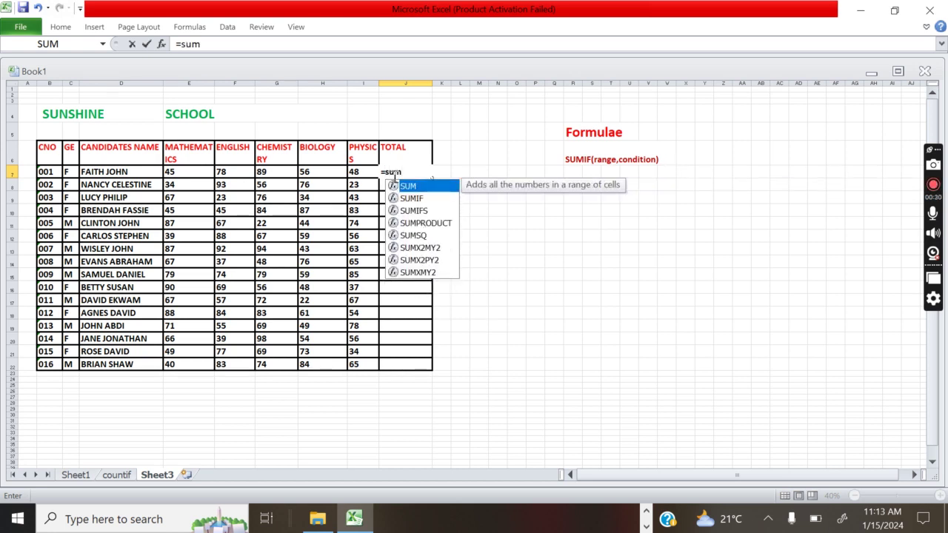
type("(")
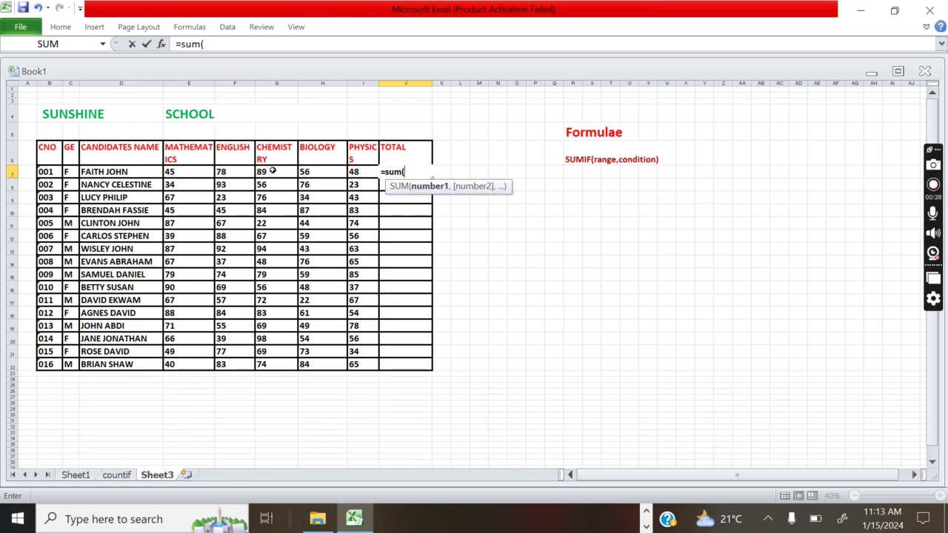
type("e")
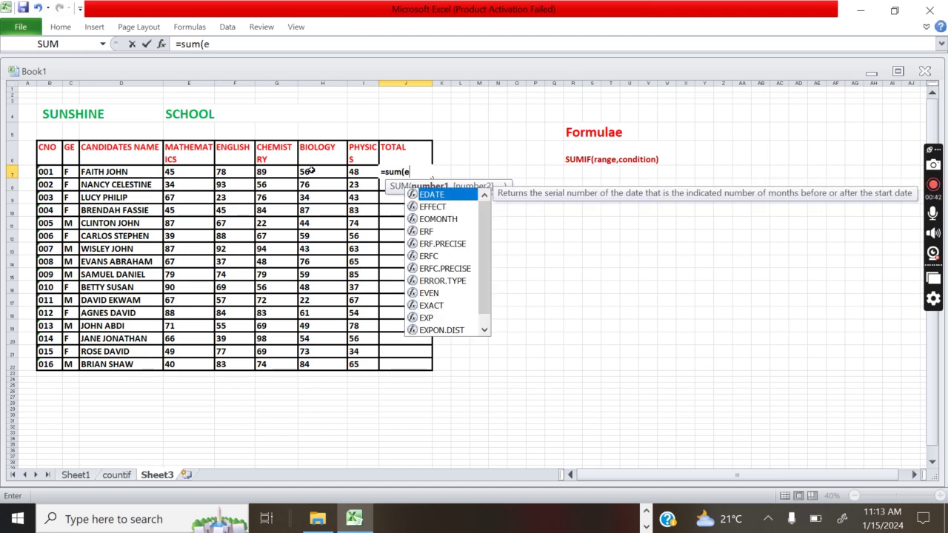
type("7:")
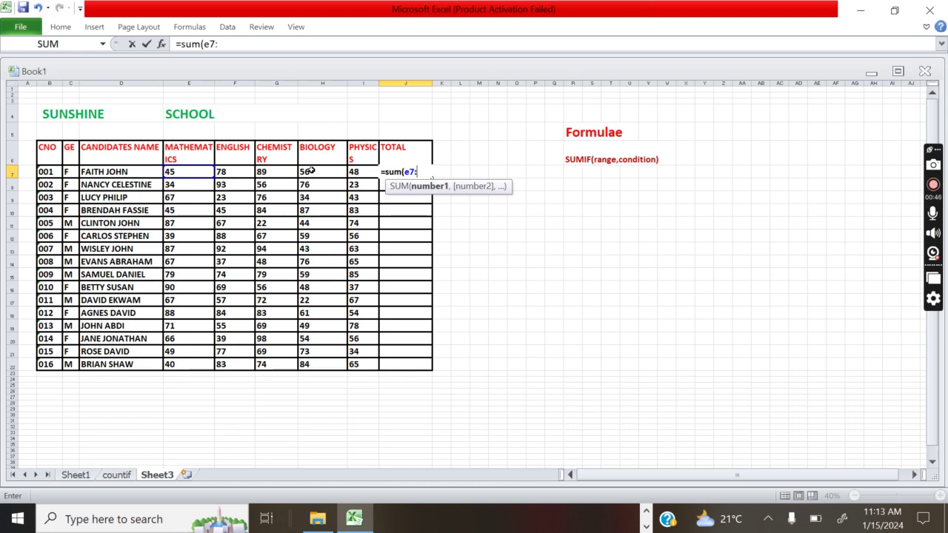
type("i")
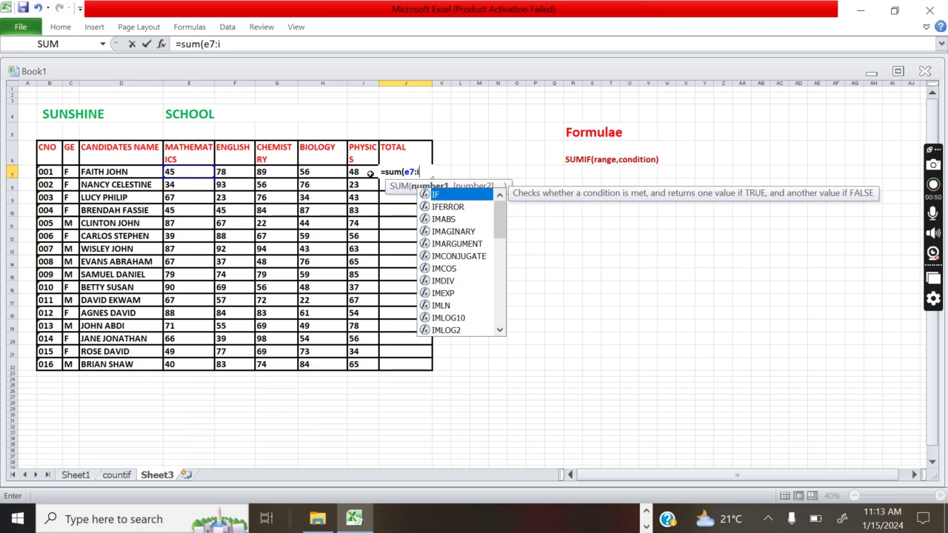
type("7")
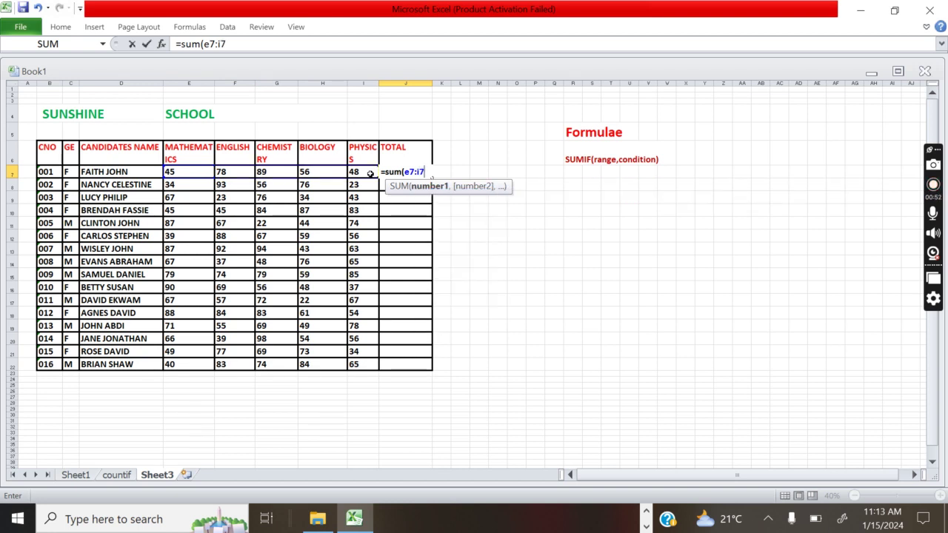
key("shift+Return")
type(")")
left_click(517, 248)
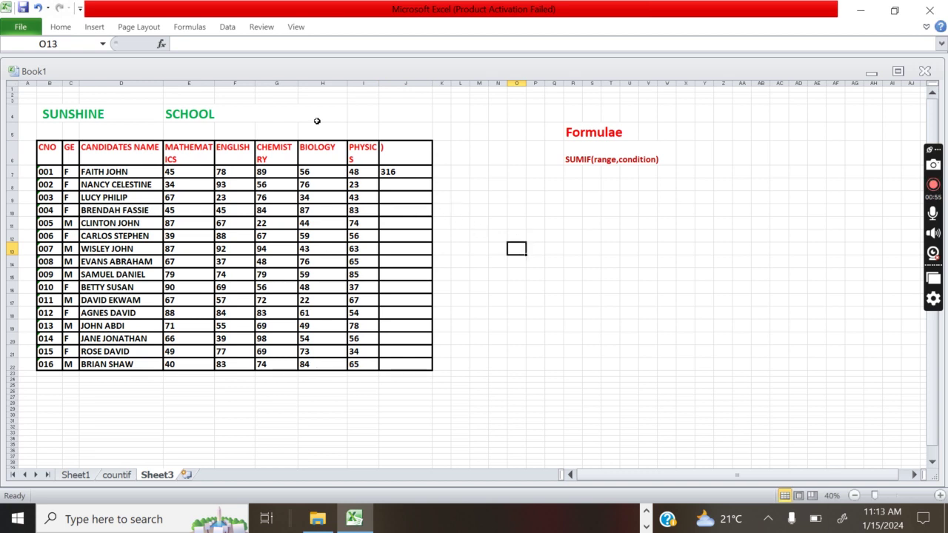
left_click(38, 8)
left_click(516, 209)
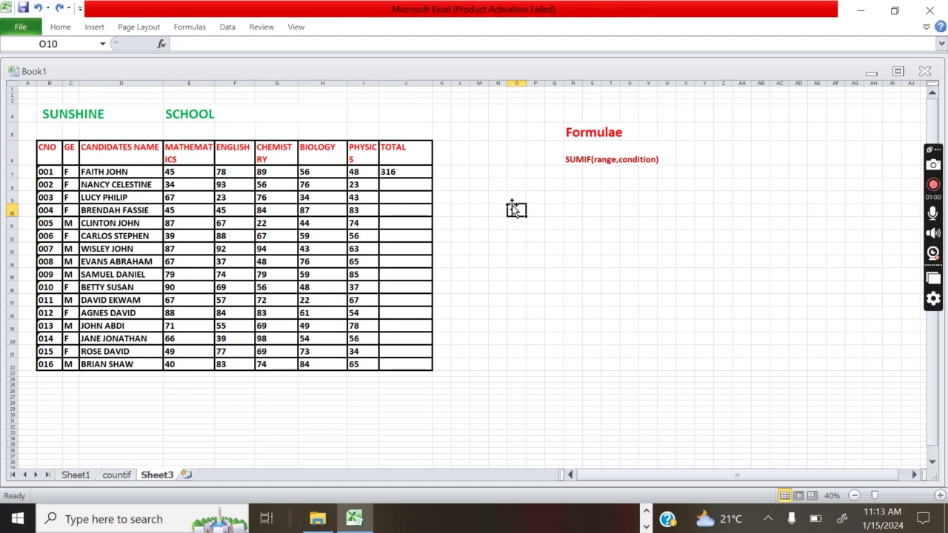
Step: Copy the sum formula from J7 down the TOTAL column to J22
left_click(396, 171)
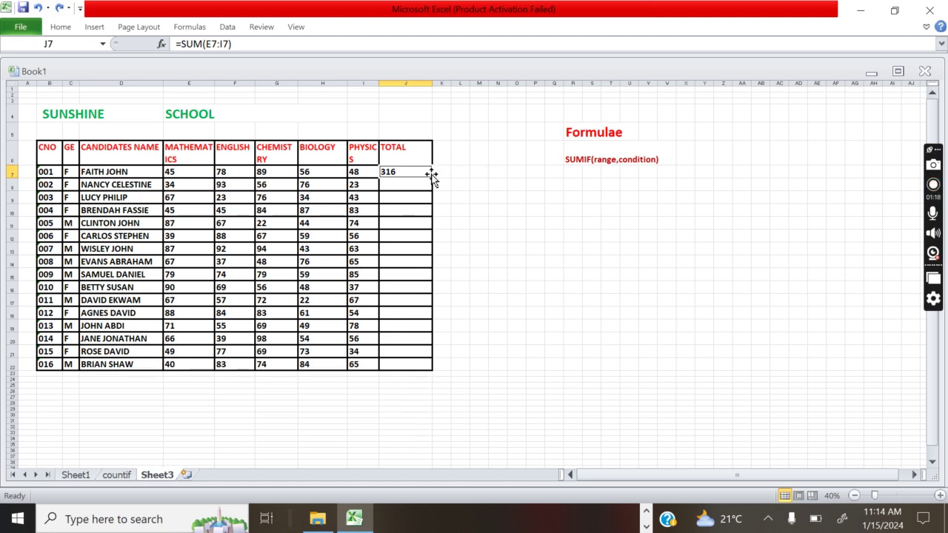
left_click_drag(433, 178, 434, 373)
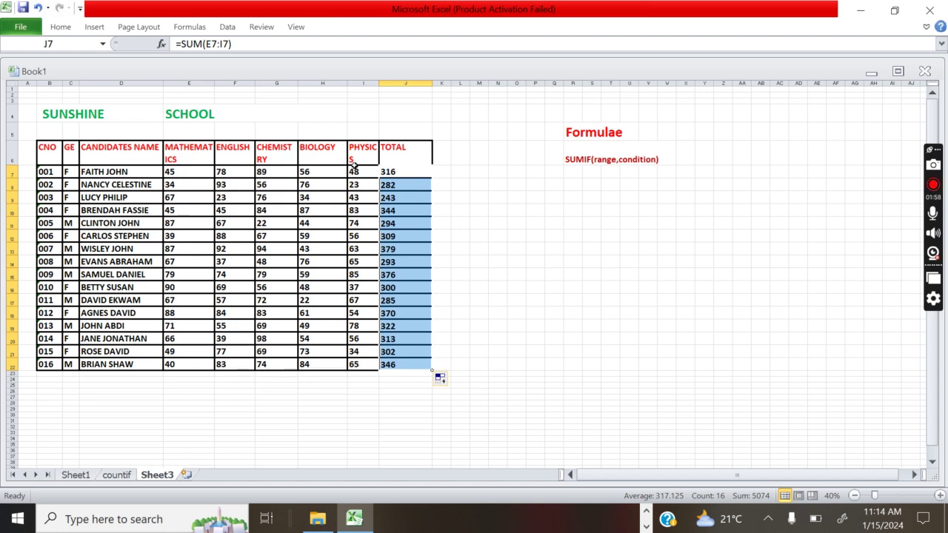
Step: Set the font size of the whole of row 23, just below the table, to 26
left_click_drag(355, 170, 361, 365)
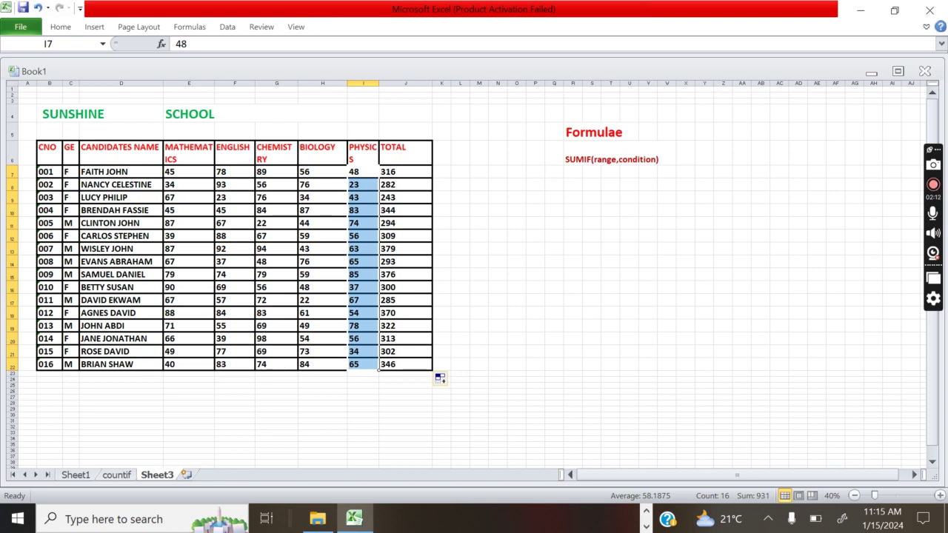
left_click(12, 373)
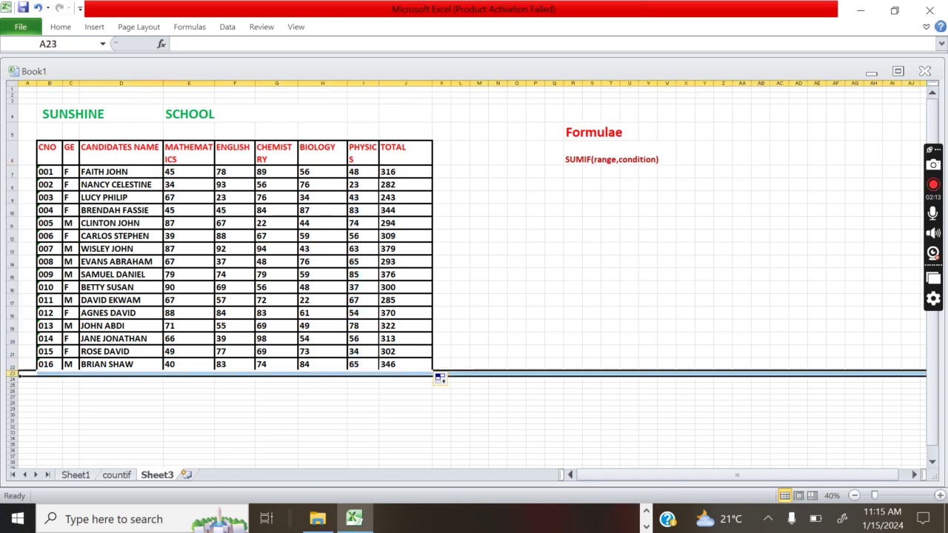
left_click(60, 26)
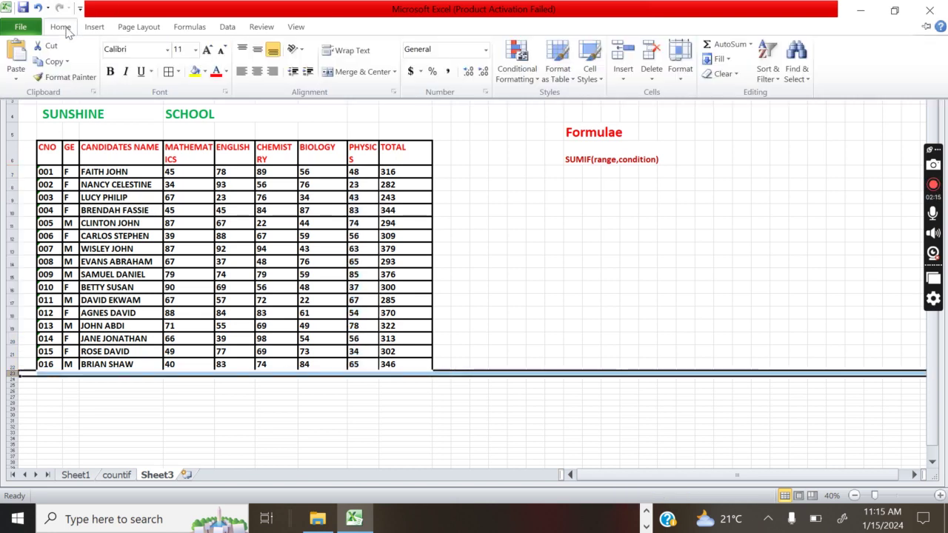
left_click(196, 49)
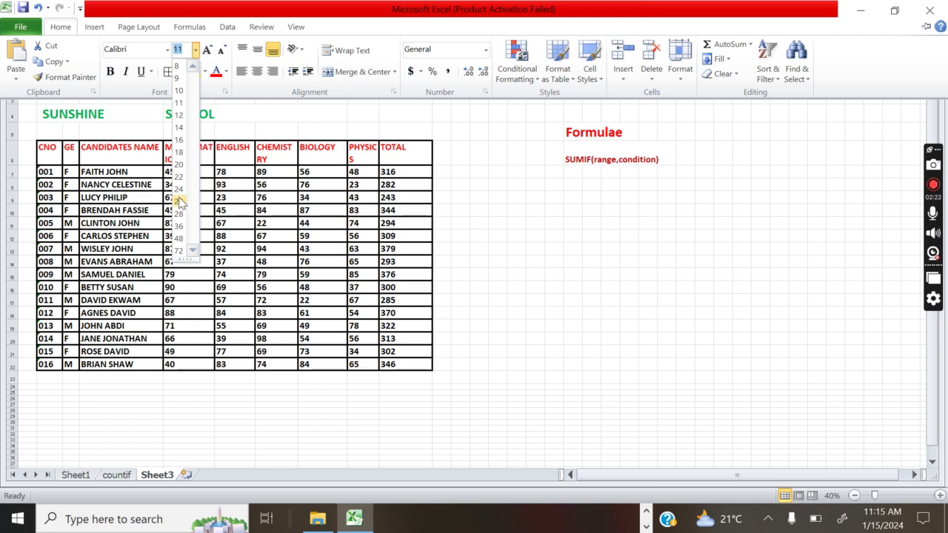
left_click(178, 201)
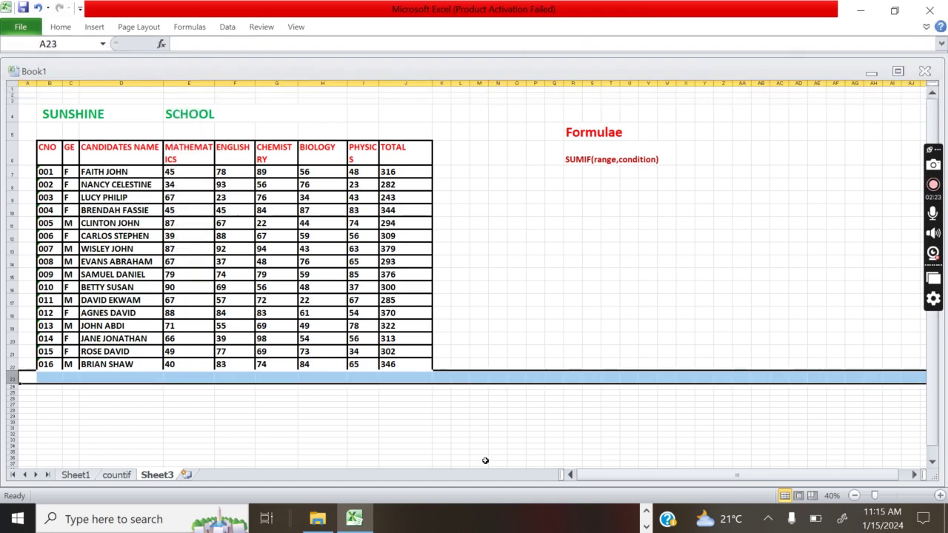
Step: Start a SUMIF formula in cell I23, directly below the PHYSICS marks
left_click(357, 376)
type("=")
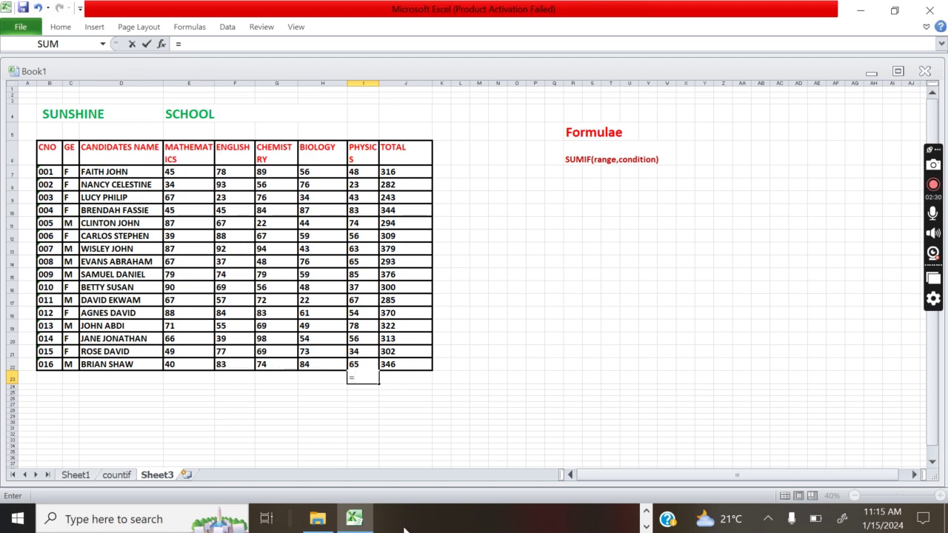
type("sum")
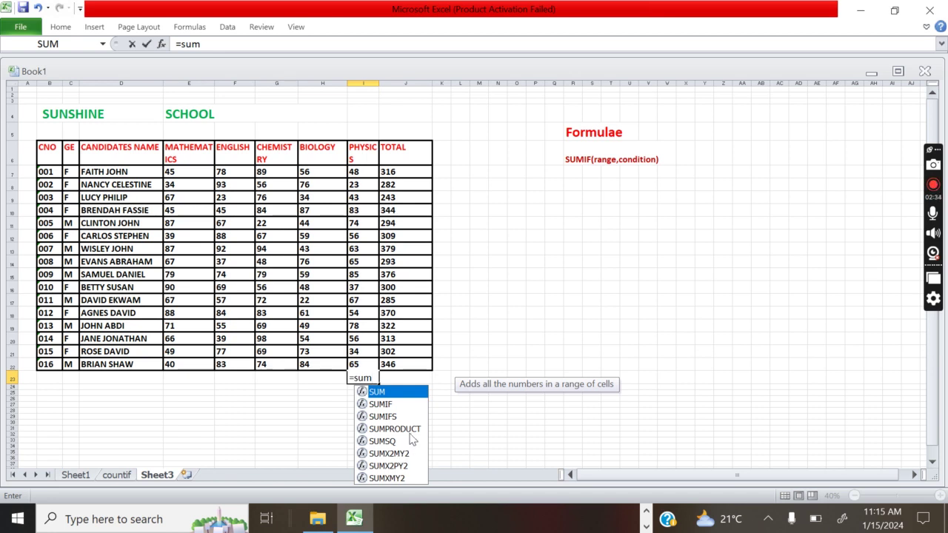
left_click(391, 404)
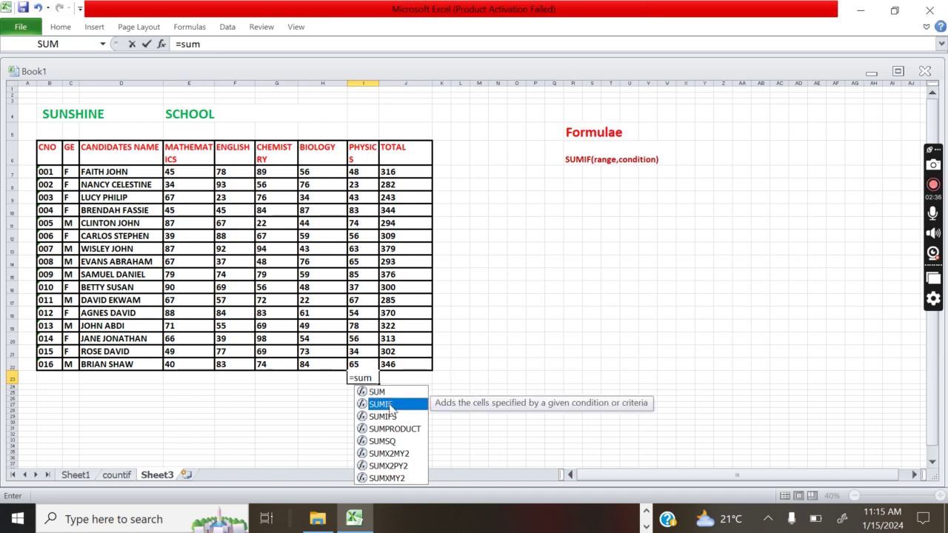
left_click(372, 378)
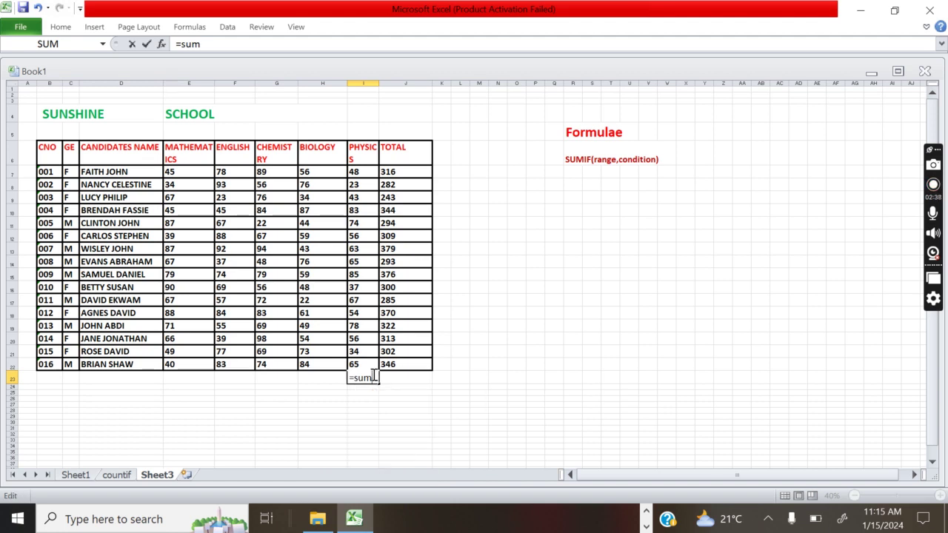
type("if")
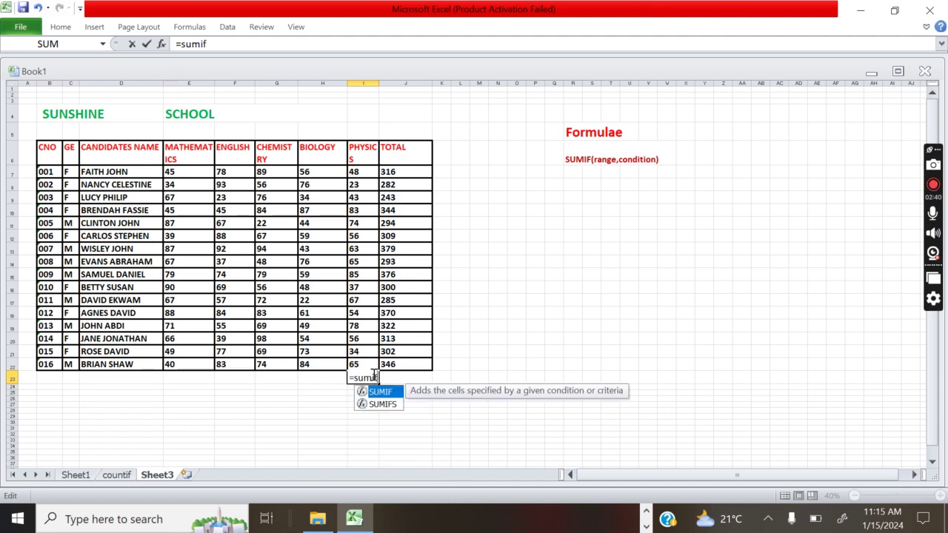
type("(")
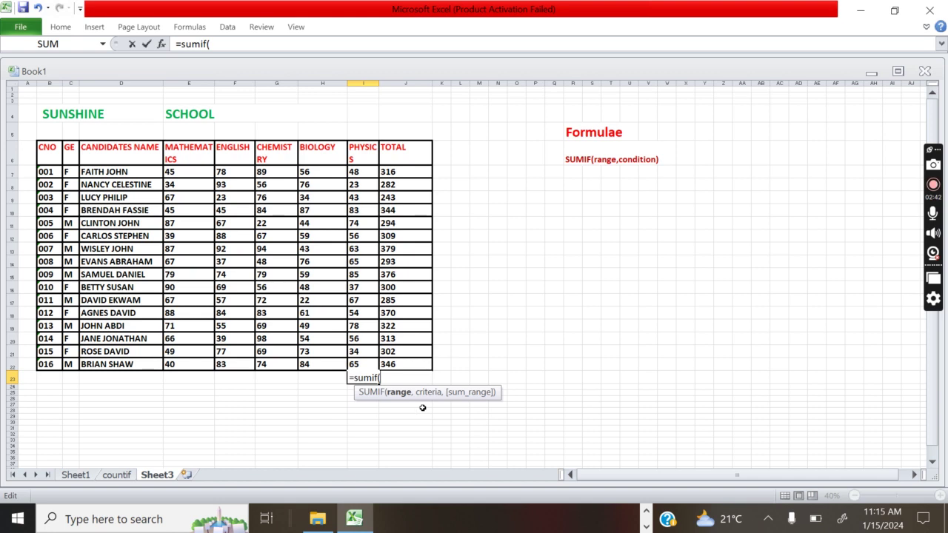
left_click(376, 396)
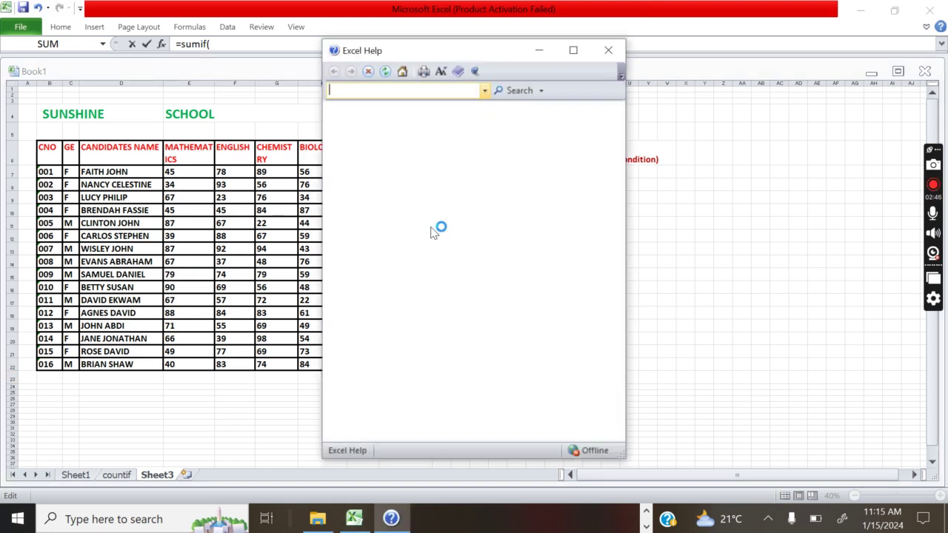
left_click(608, 50)
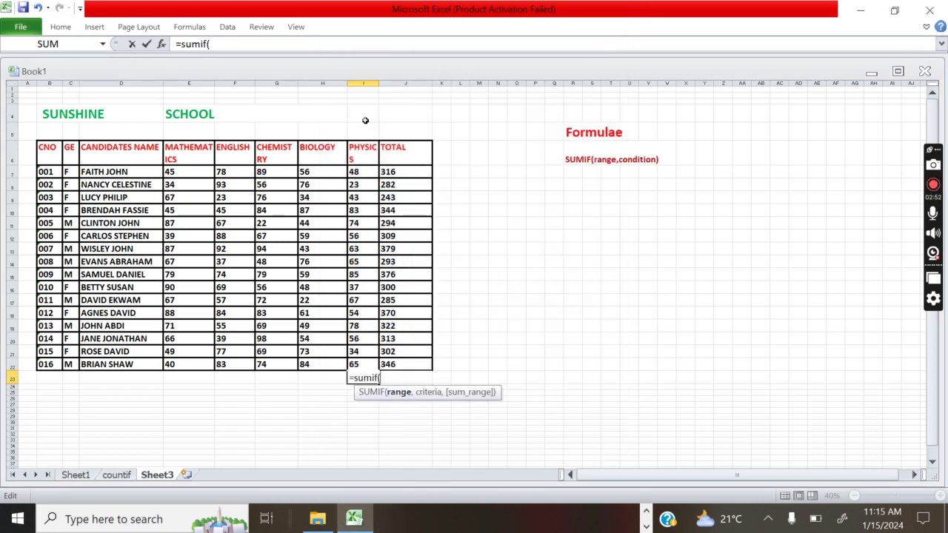
Step: Complete the SUMIF formula with the range I7:I22 and the condition ">50" to add the Physics marks above 50
left_click(362, 171)
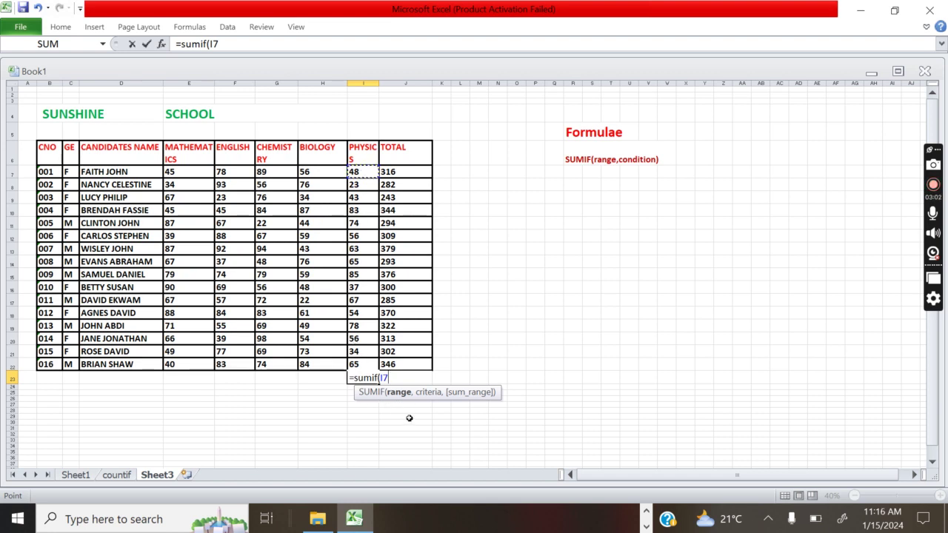
key("F8")
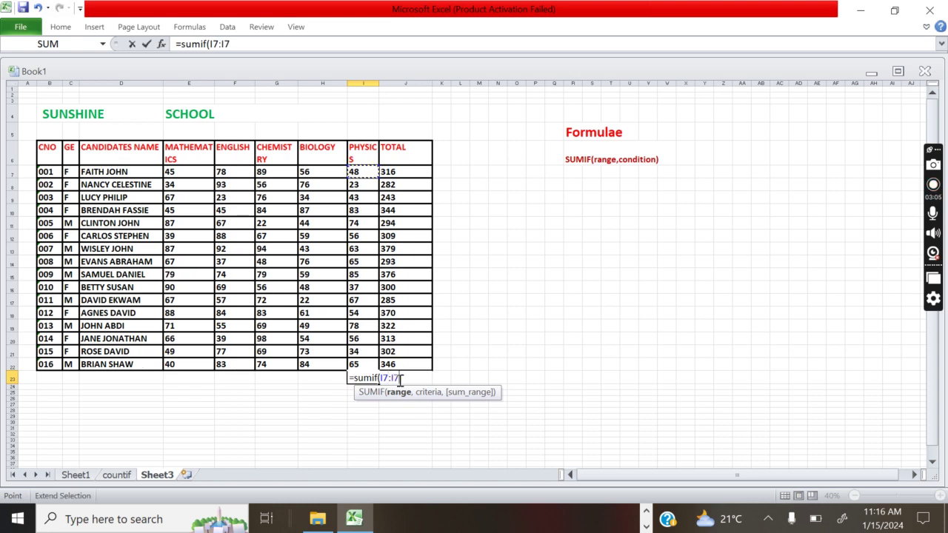
left_click(362, 363)
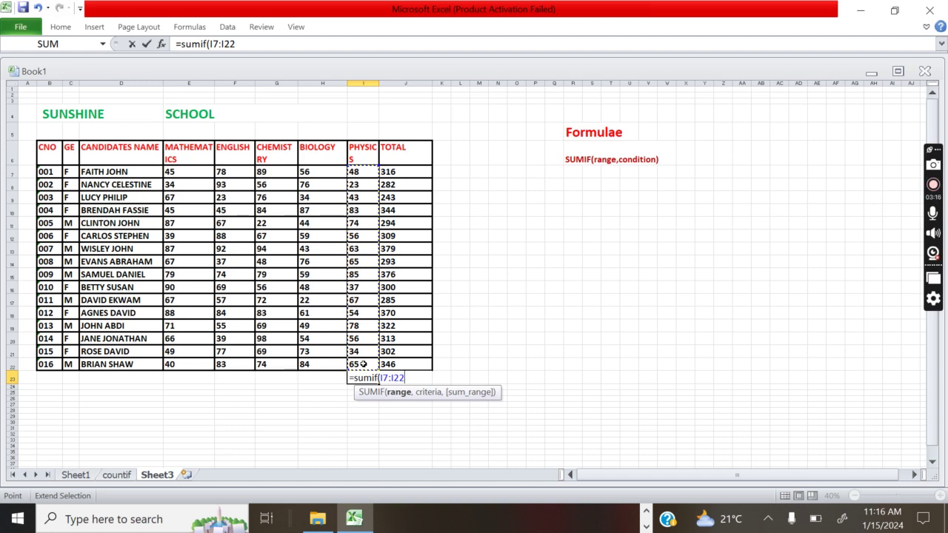
type(",")
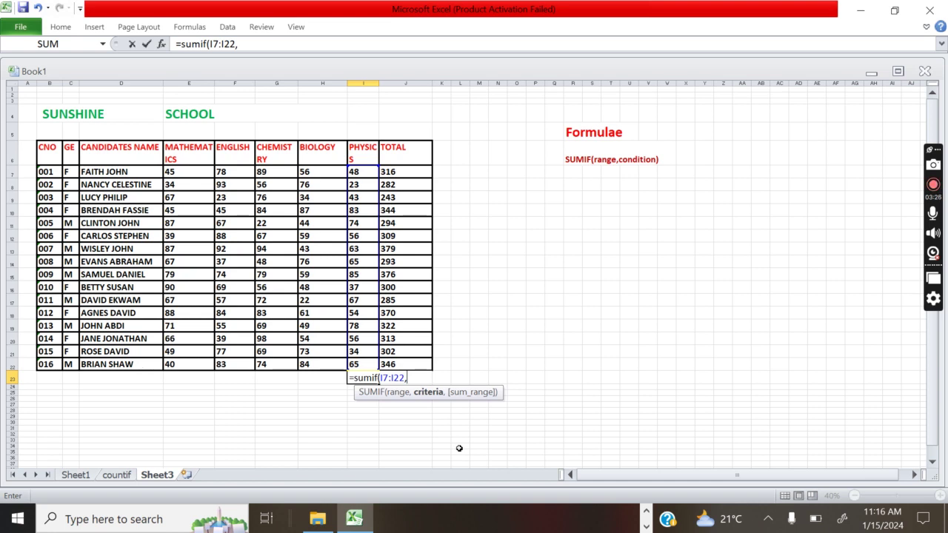
type("\">50")
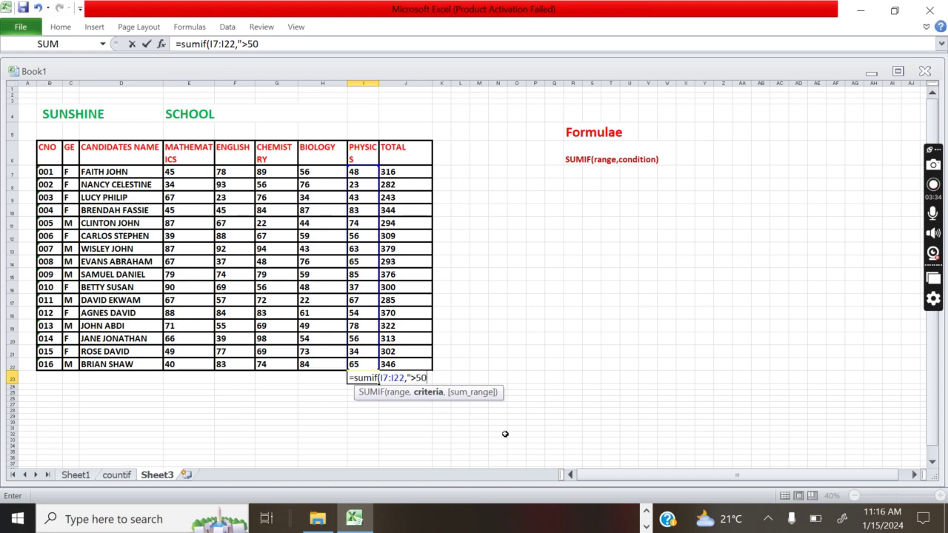
type("\")")
key("Return")
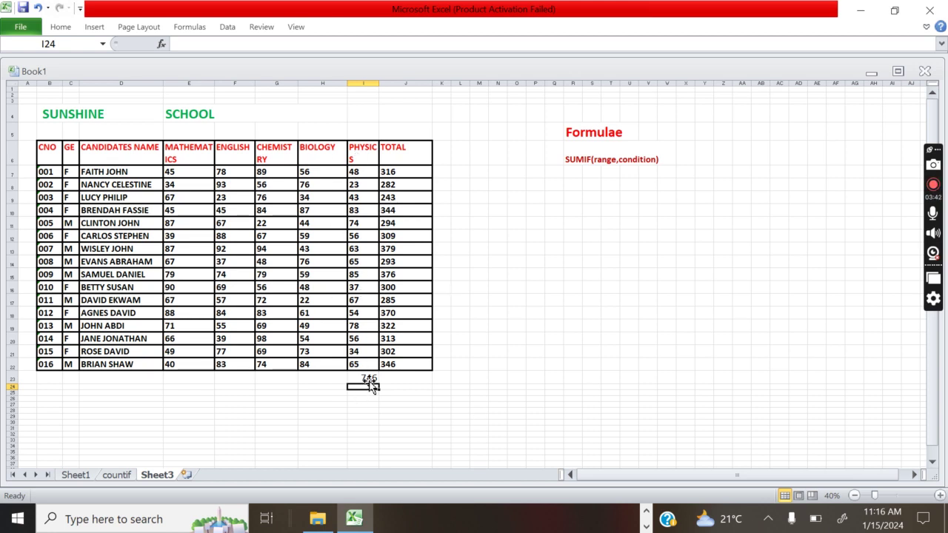
Step: Check which Physics marks exceed 50 by going through the cells upward from I22
left_click(356, 364)
left_click(360, 339)
left_click(359, 326)
left_click_drag(360, 313, 356, 302)
left_click(356, 302)
left_click(360, 276)
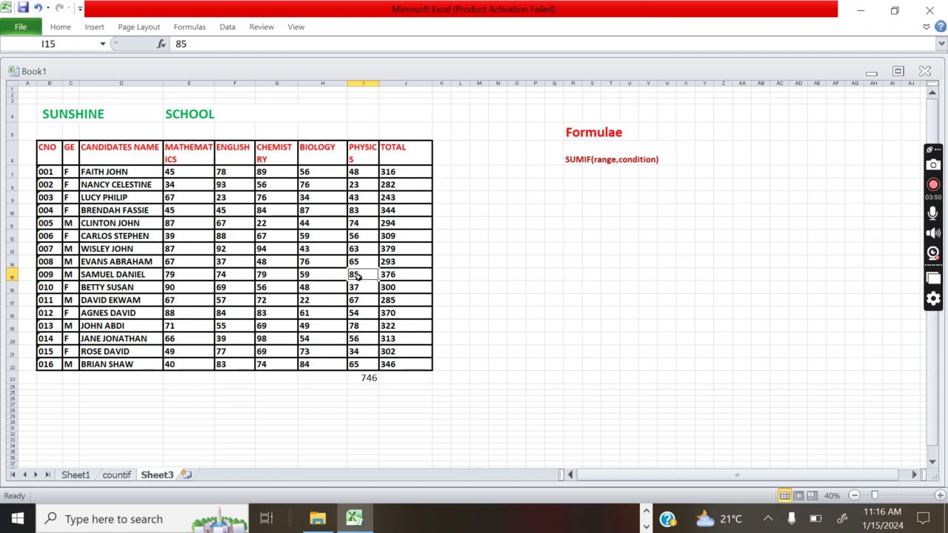
left_click(358, 261)
left_click(356, 249)
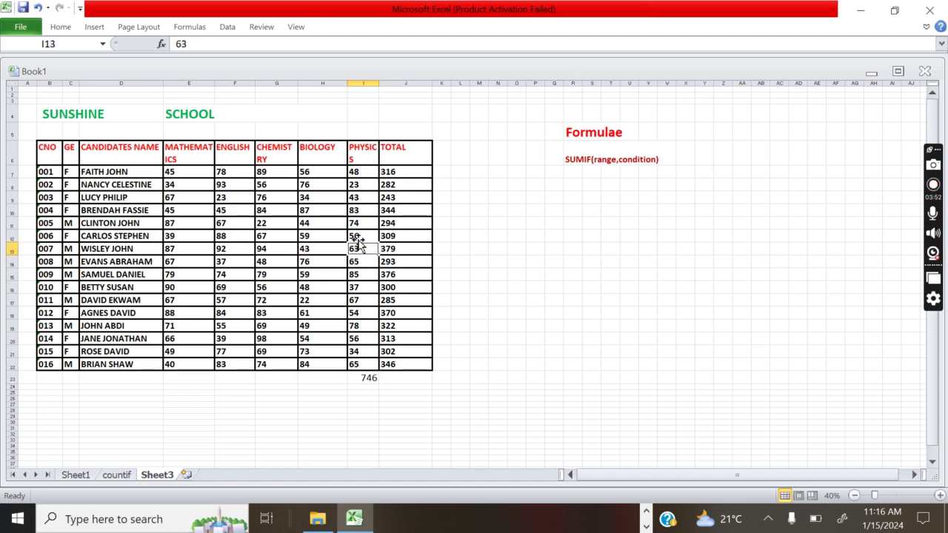
left_click(359, 234)
double_click(360, 231)
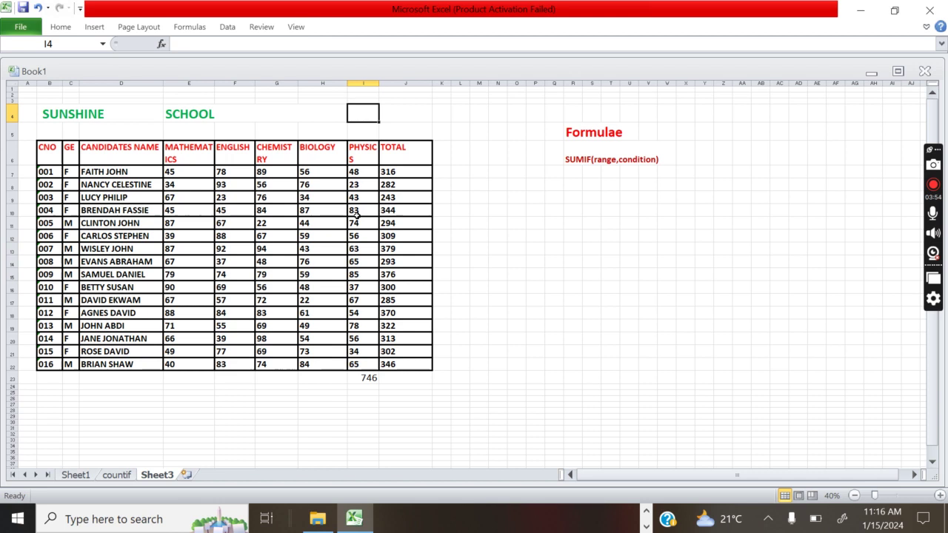
Step: Check the Physics marks in cells I10 and I11 against the above-50 condition
left_click(356, 215)
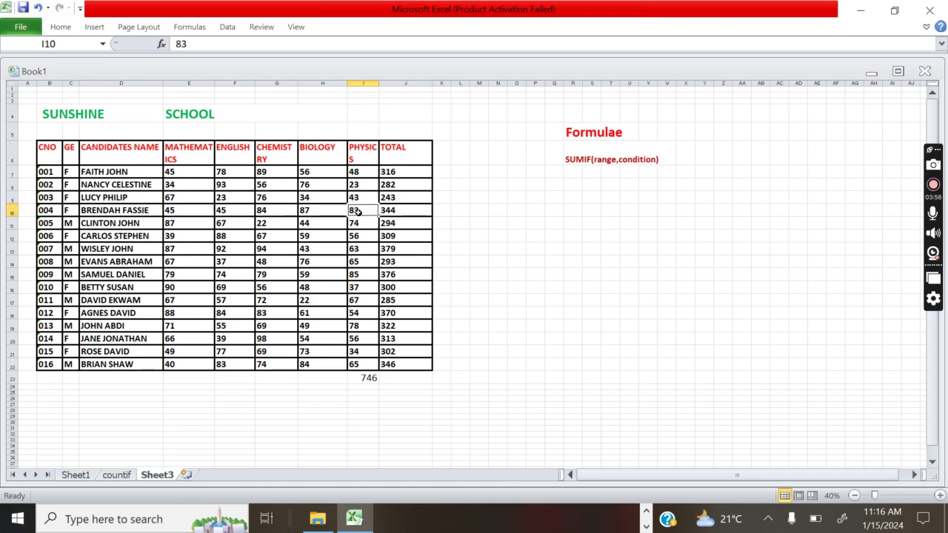
left_click(356, 224)
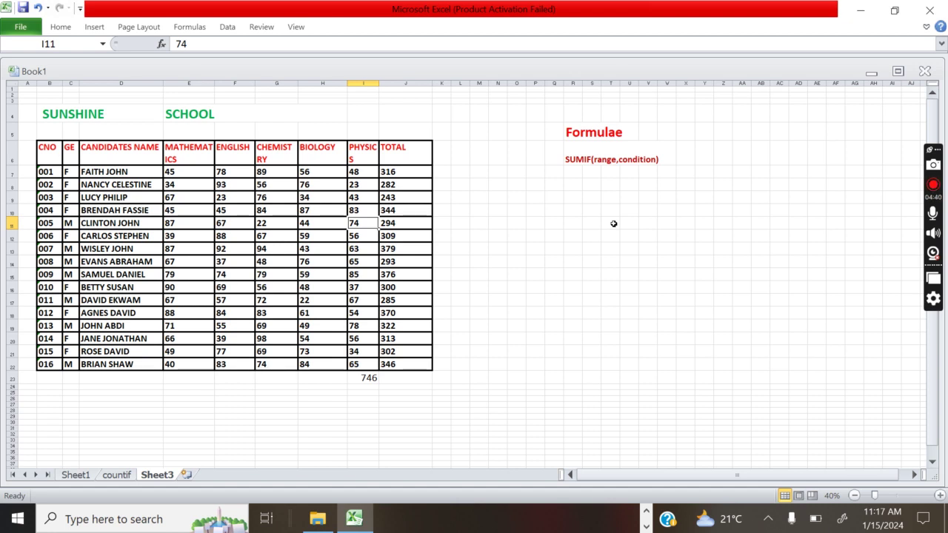
Step: Enter the general SUM syntax "=sum(range)" in cell R8, below the SUMIF syntax note, and place the text cursor at its start
left_click(576, 184)
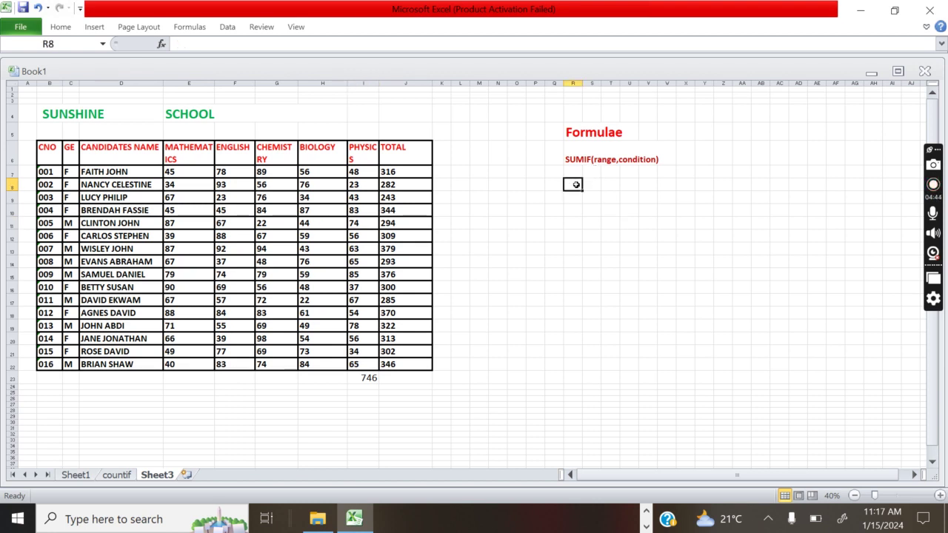
type("=")
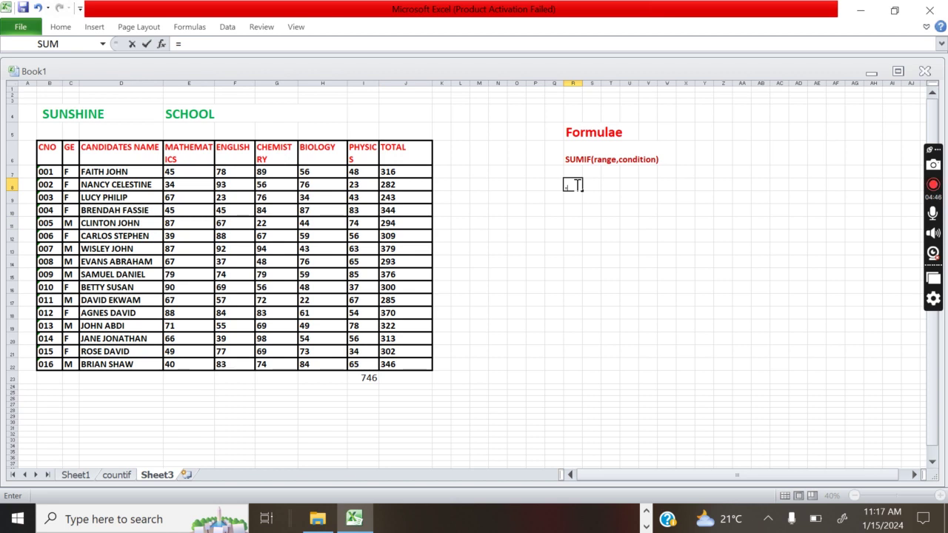
type("sum")
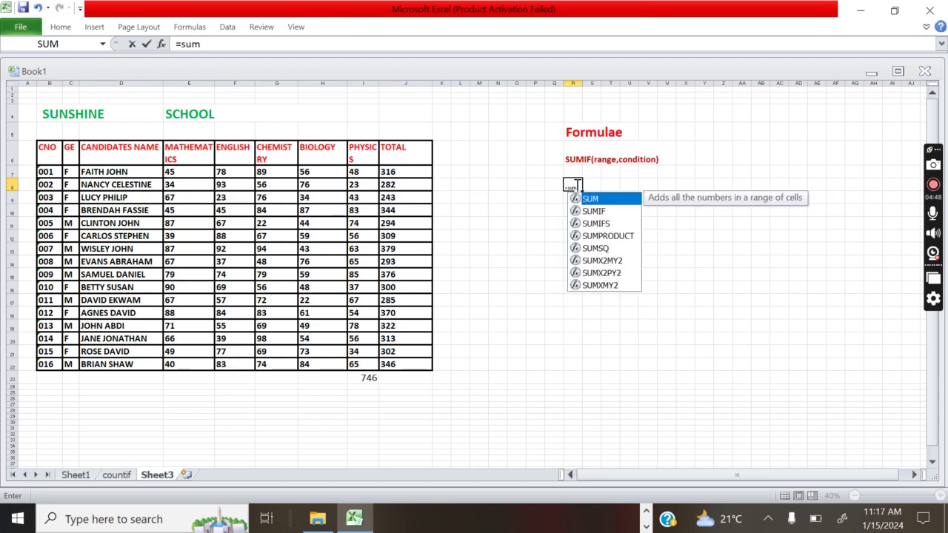
type("(")
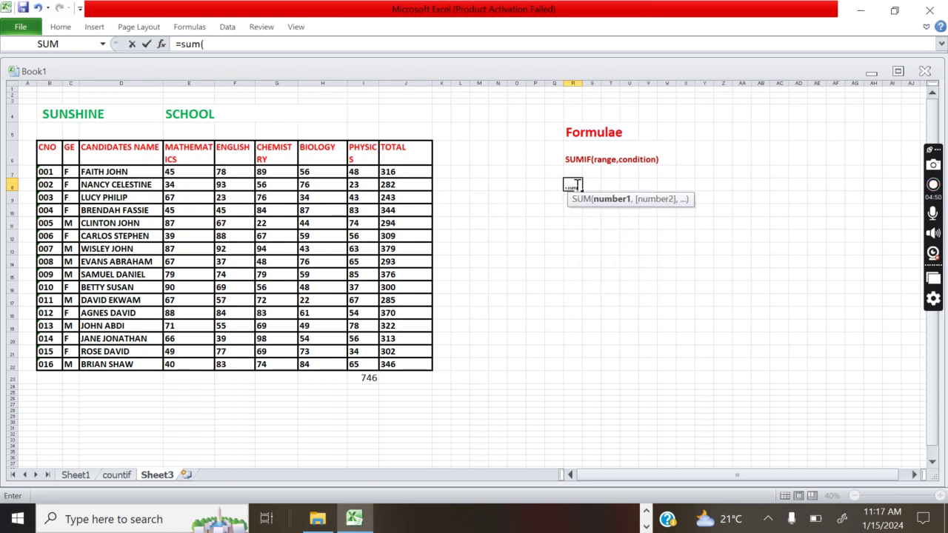
type("range)")
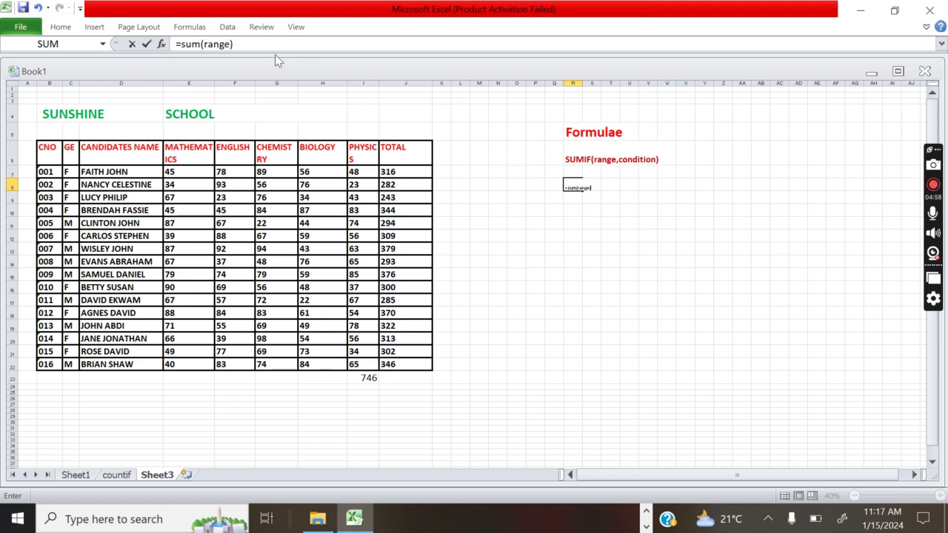
left_click(567, 187)
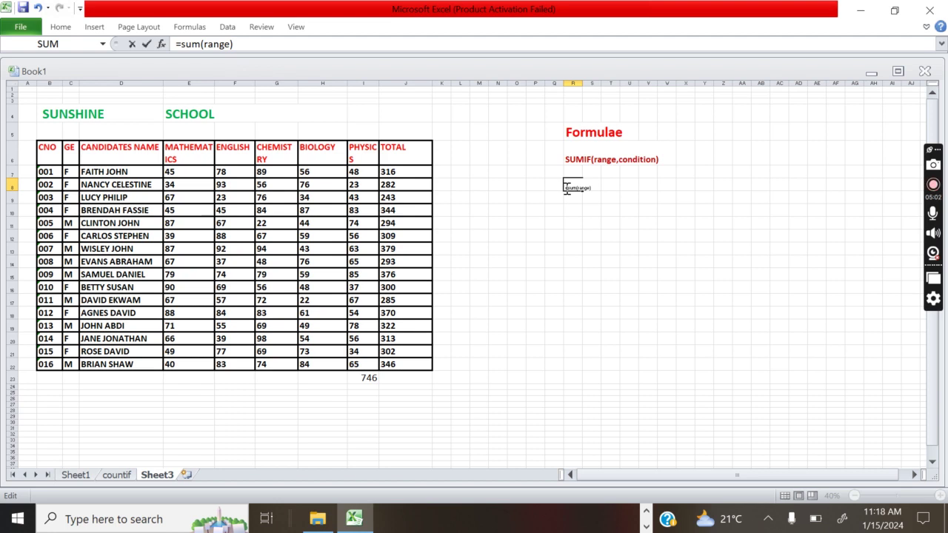